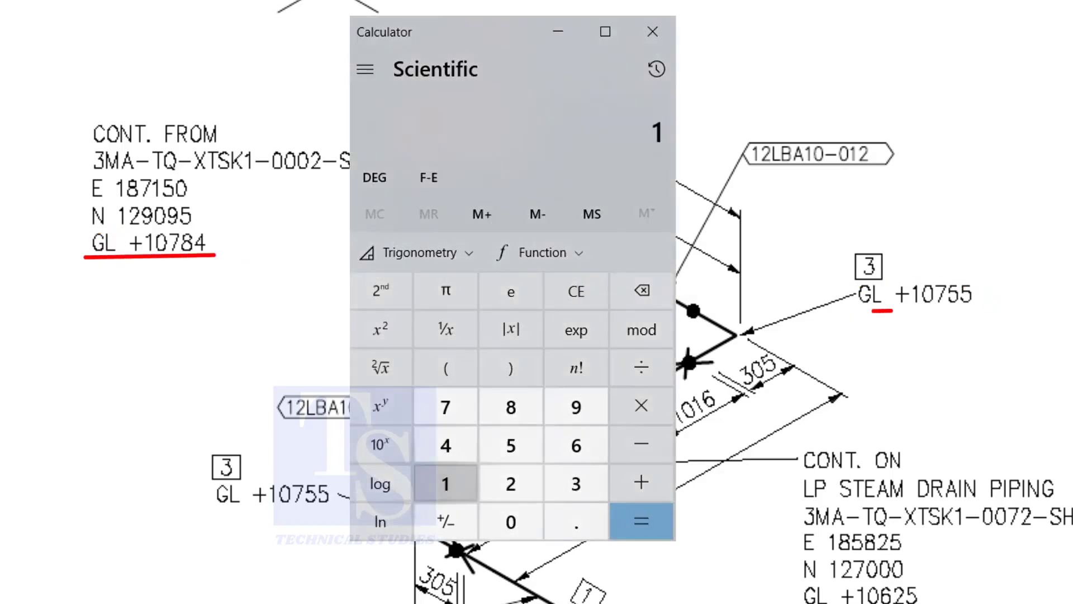
Calculate 10784 − 10755 = 29, the height difference between the two ground elevations.
left_click(511, 521)
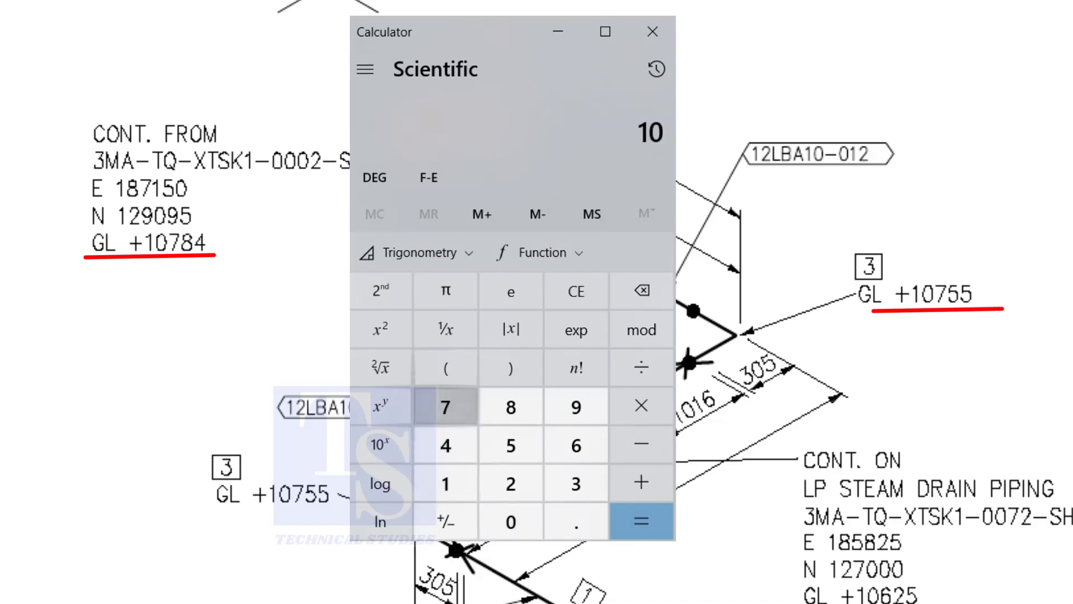
left_click(446, 406)
left_click(510, 407)
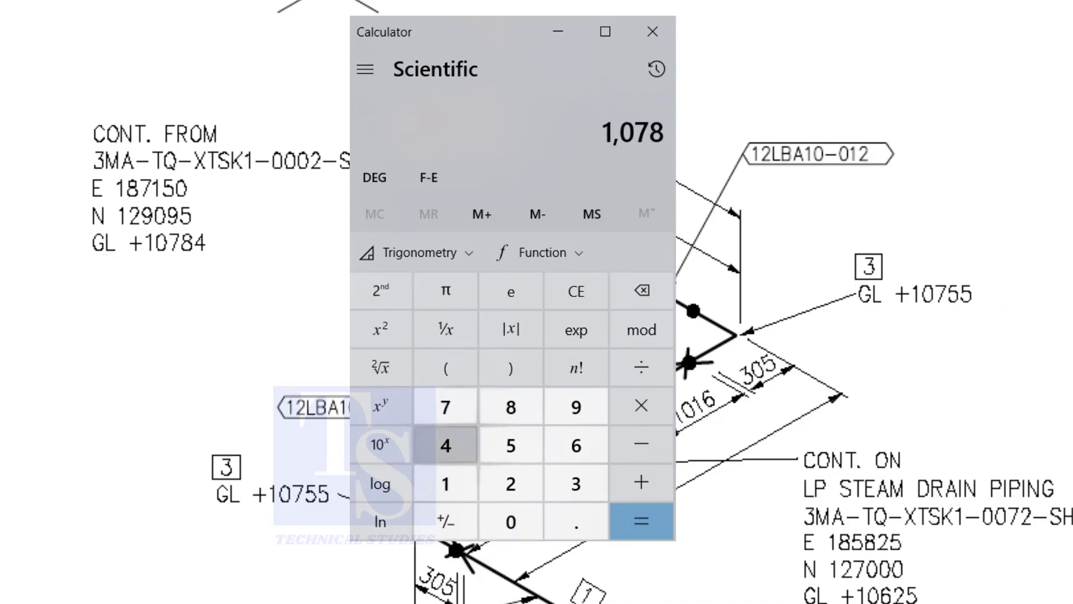
left_click(445, 445)
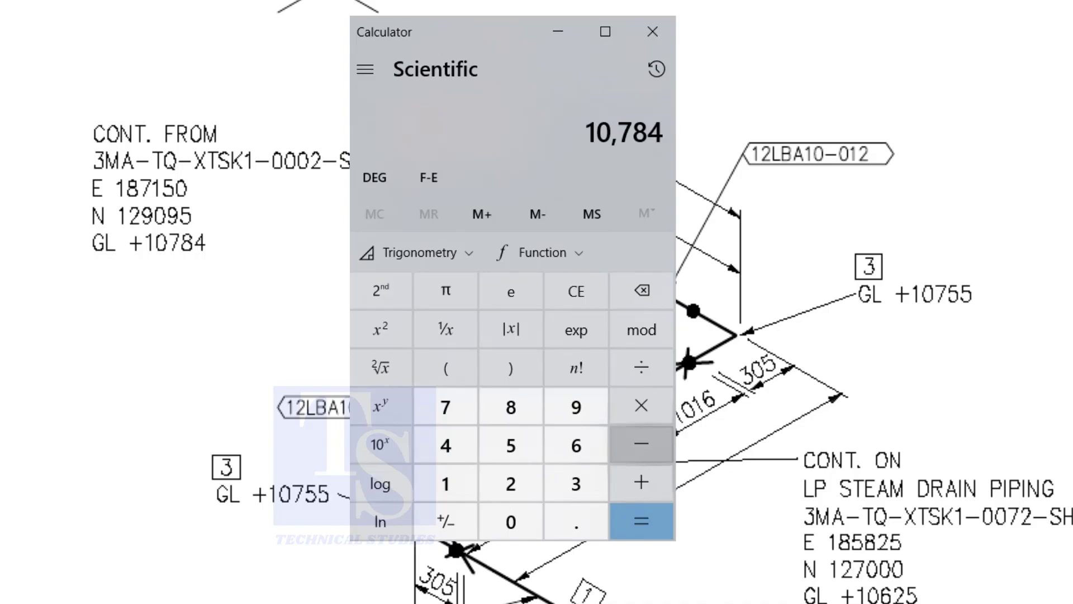
left_click(641, 443)
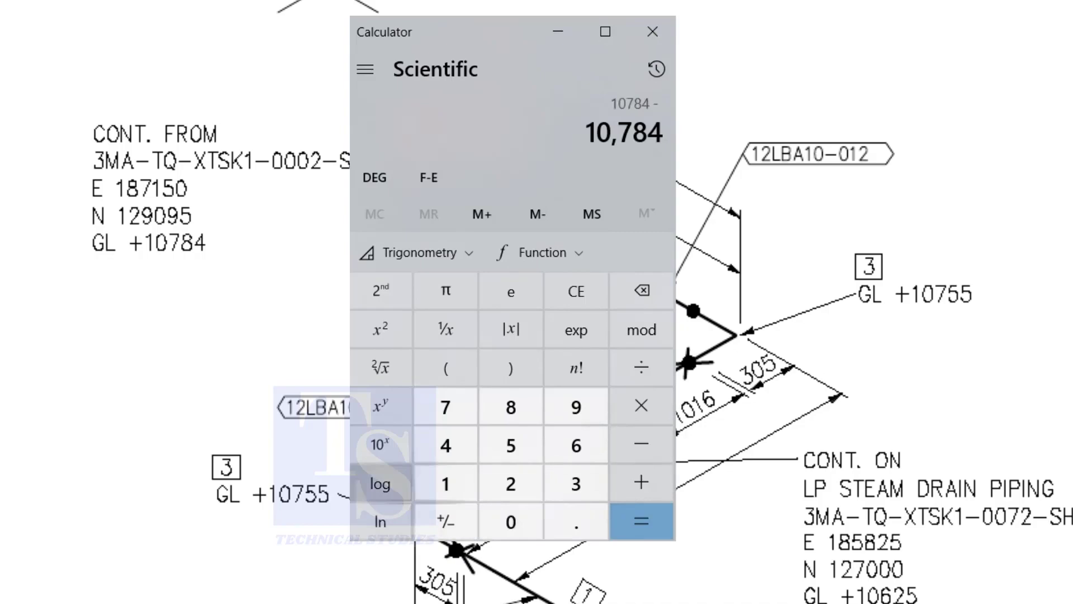
left_click(446, 484)
left_click(511, 521)
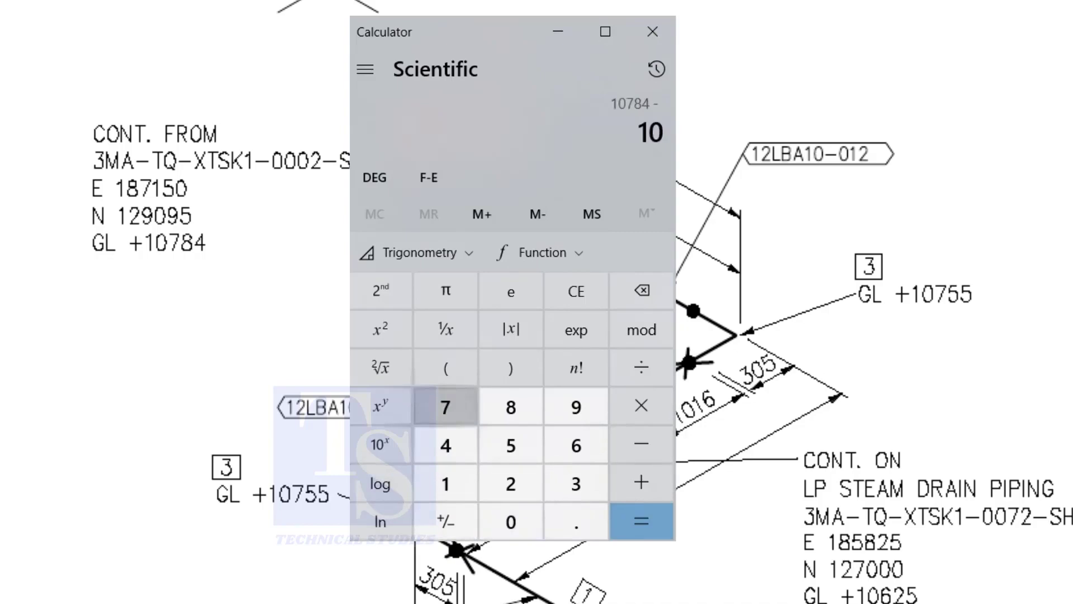
left_click(445, 406)
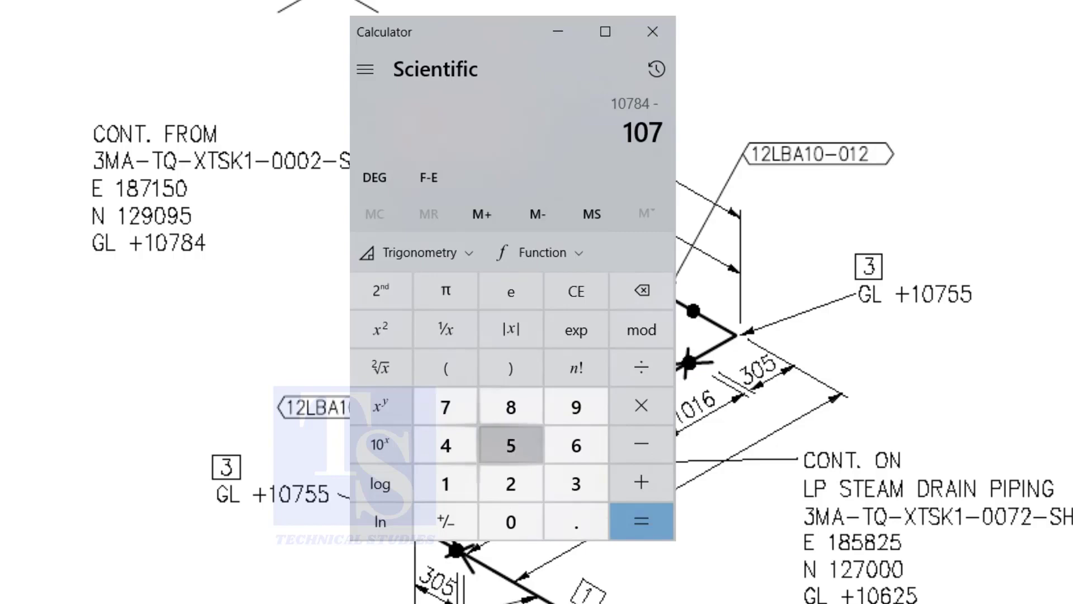
left_click(511, 446)
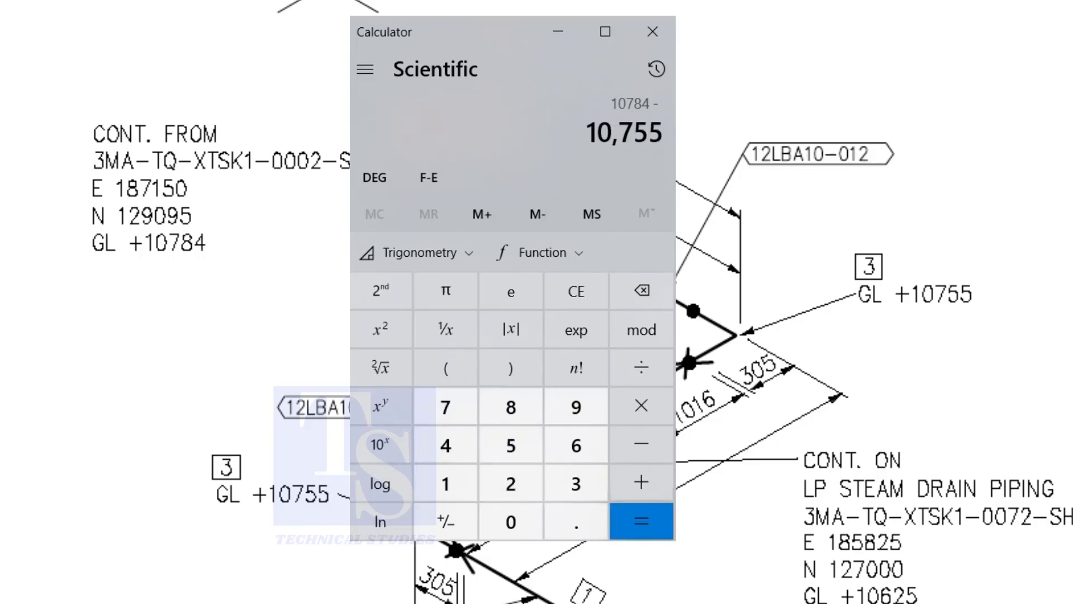
left_click(642, 522)
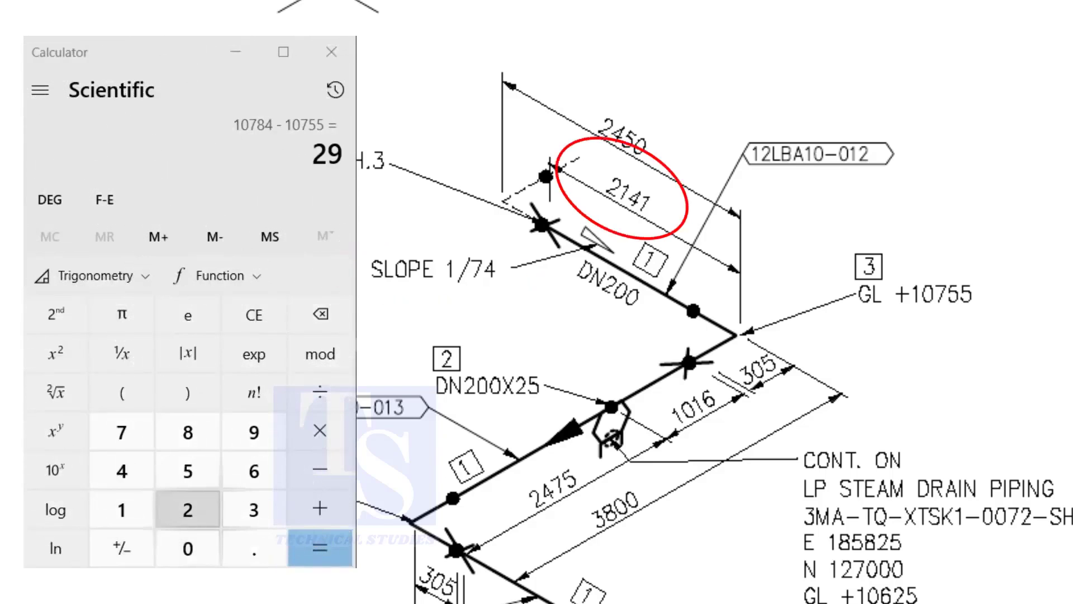
Begin entering the 2141 pipe length, with 21 shown so far.
left_click(188, 509)
left_click(121, 509)
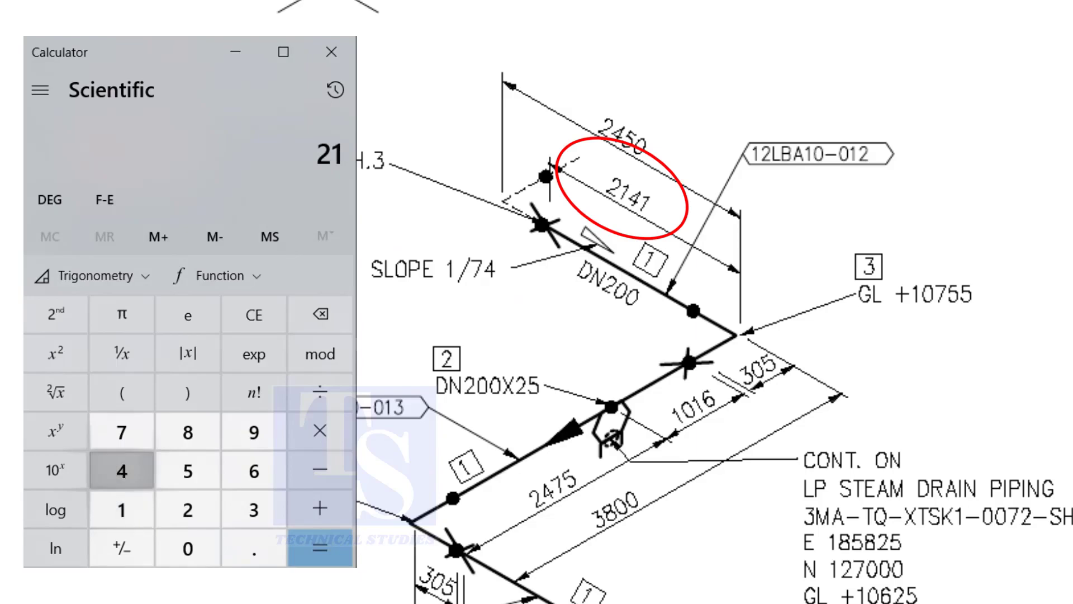